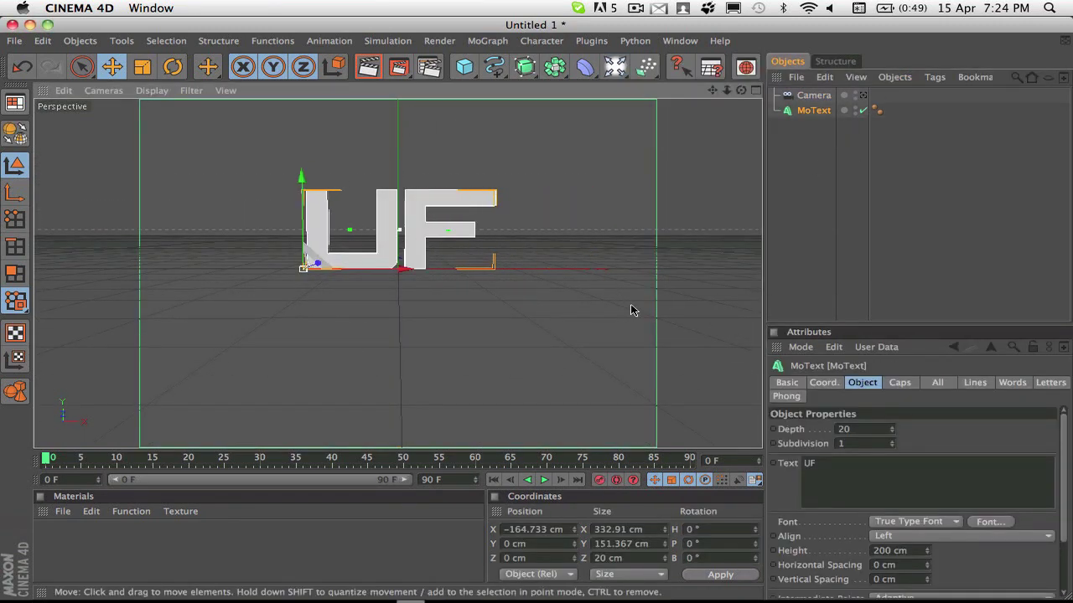
- Leave the scene camera, test-render the view, and move the light to the right of the logo
{"action": "left_click", "coordinate": [858, 97]}
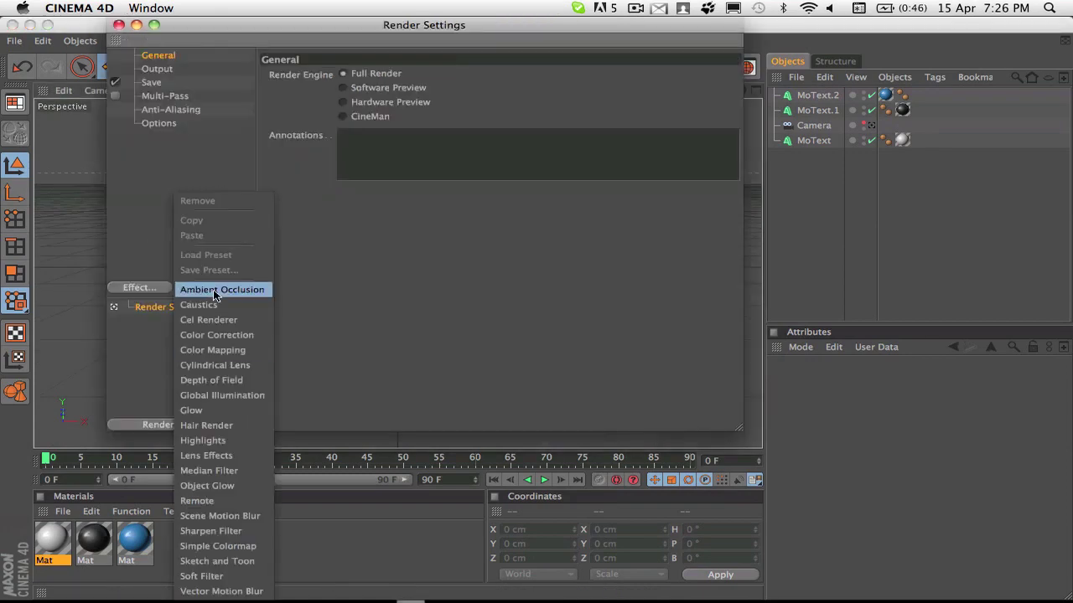
{"action": "left_click", "coordinate": [376, 67]}
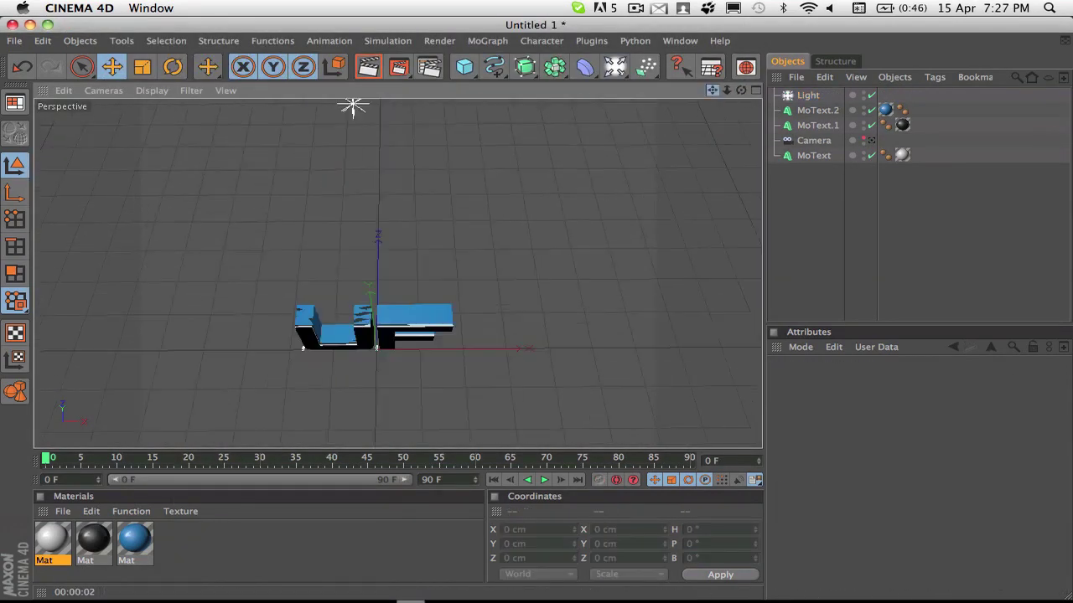
{"action": "left_click_drag", "start_coordinate": [569, 308], "coordinate": [630, 308]}
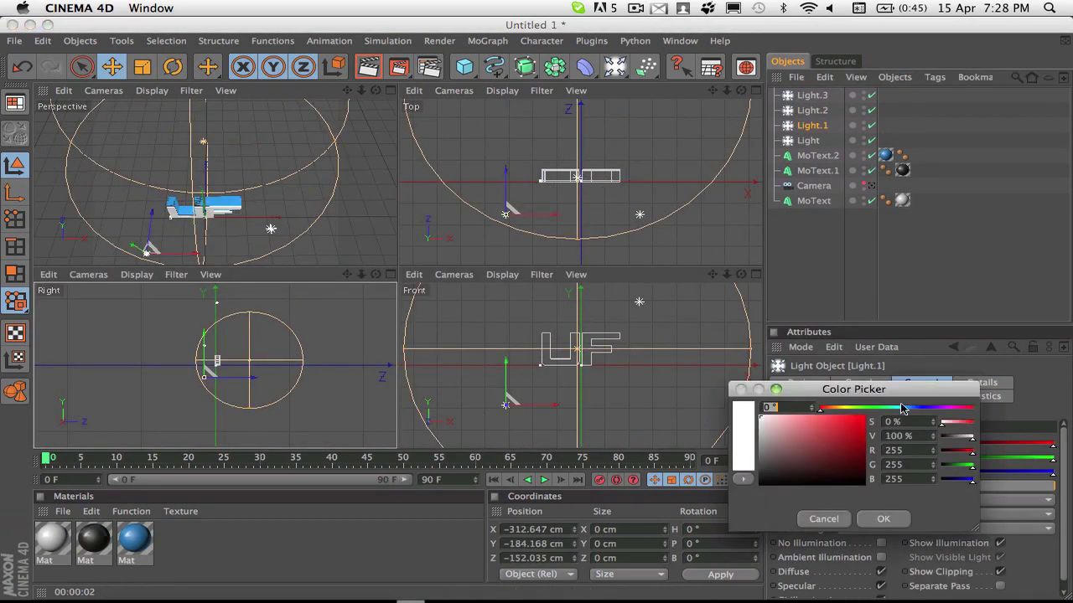
- Test-render the scene to check the cream and orange light colours and soft shadows
{"action": "left_click", "coordinate": [368, 71]}
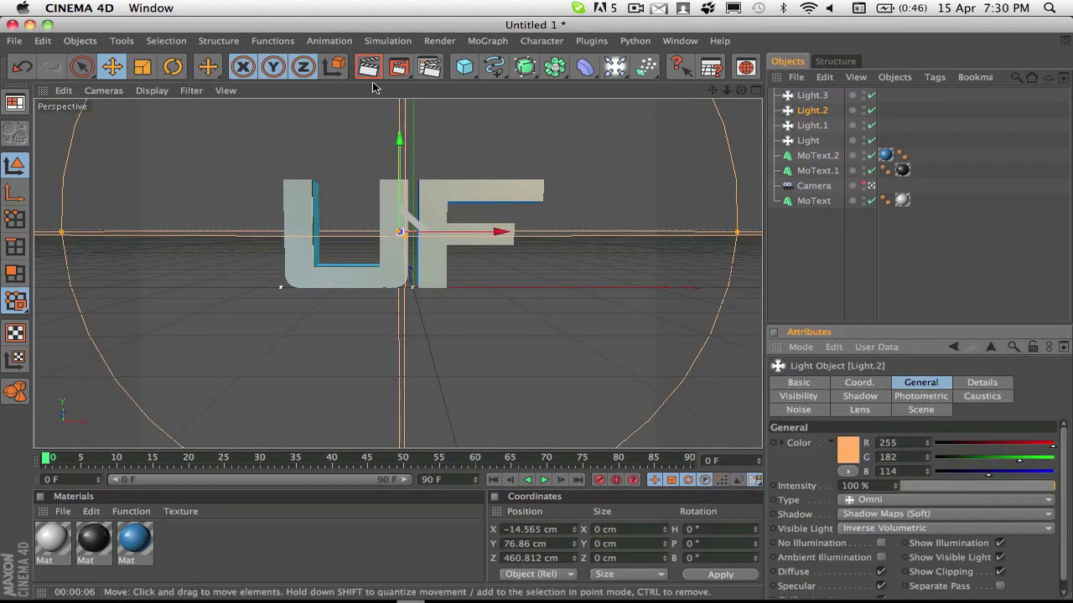
{"action": "left_click", "coordinate": [374, 74]}
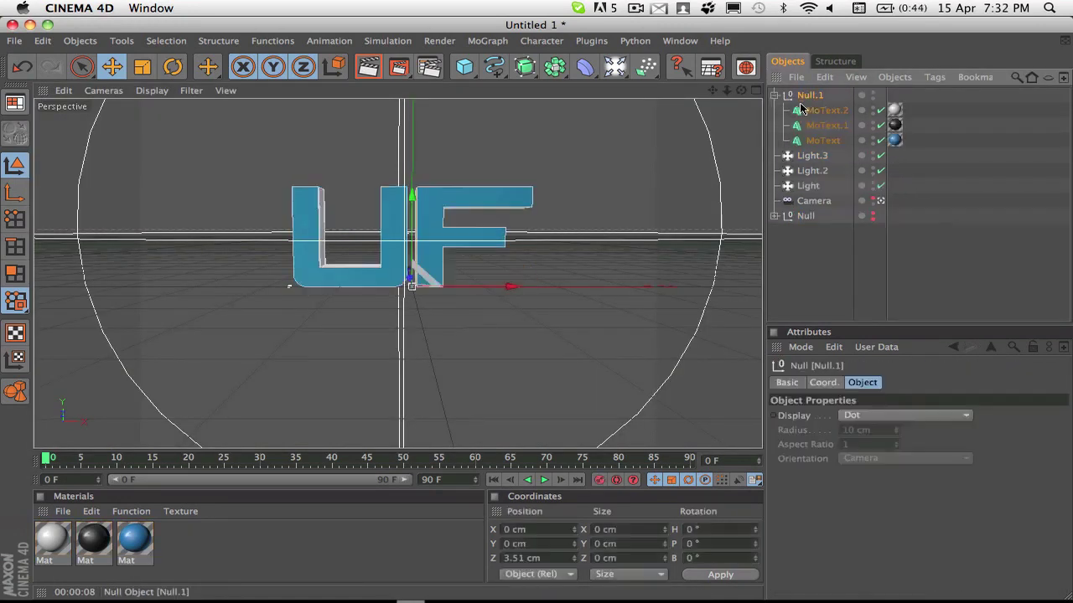
- Merge the three text layers into one mesh with Connect Objects+Delete and fracture it with Thrausi
{"action": "key", "text": "ctrl+z"}
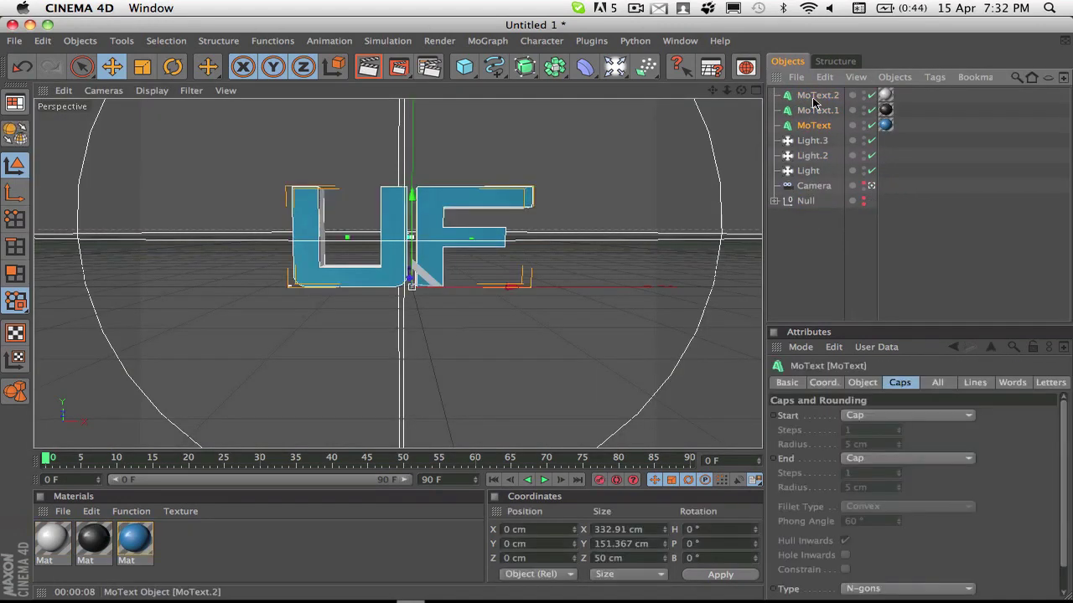
{"action": "left_click", "coordinate": [894, 76]}
{"action": "left_click", "coordinate": [945, 213]}
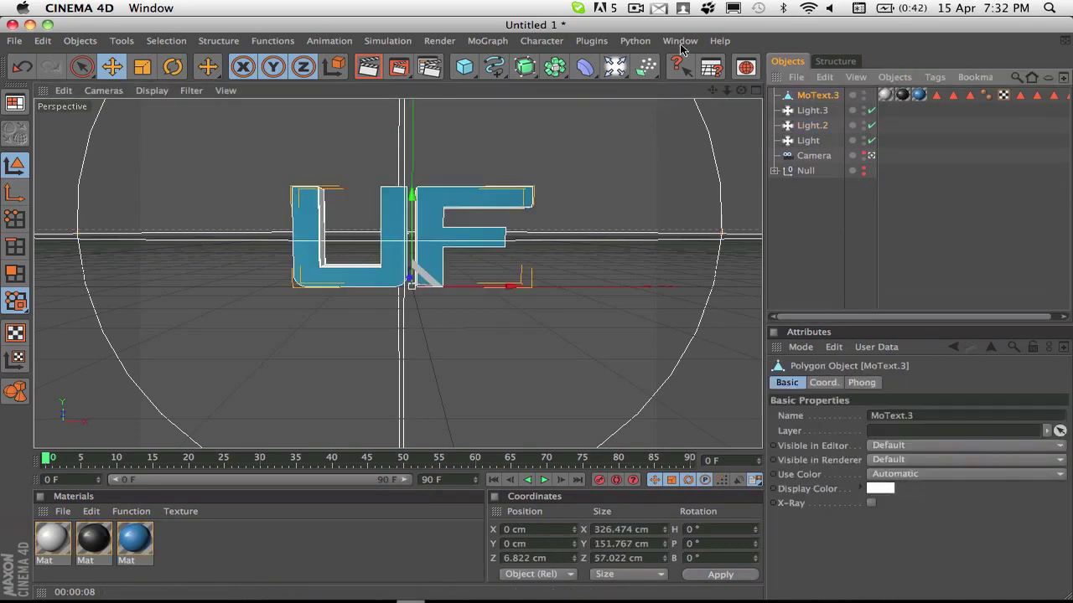
{"action": "left_click", "coordinate": [591, 40]}
{"action": "left_click", "coordinate": [659, 258]}
{"action": "left_click", "coordinate": [721, 292]}
- Add Delay and Random MoGraph effectors to the fractured text
{"action": "left_click", "coordinate": [487, 40]}
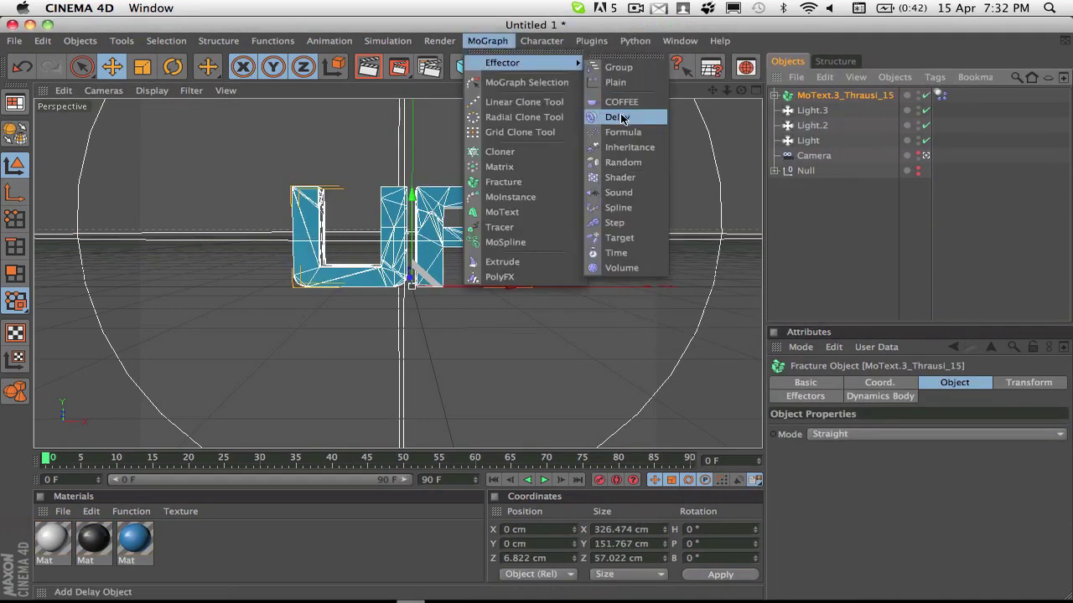
{"action": "left_click", "coordinate": [616, 116]}
{"action": "left_click", "coordinate": [487, 40]}
{"action": "left_click", "coordinate": [620, 163]}
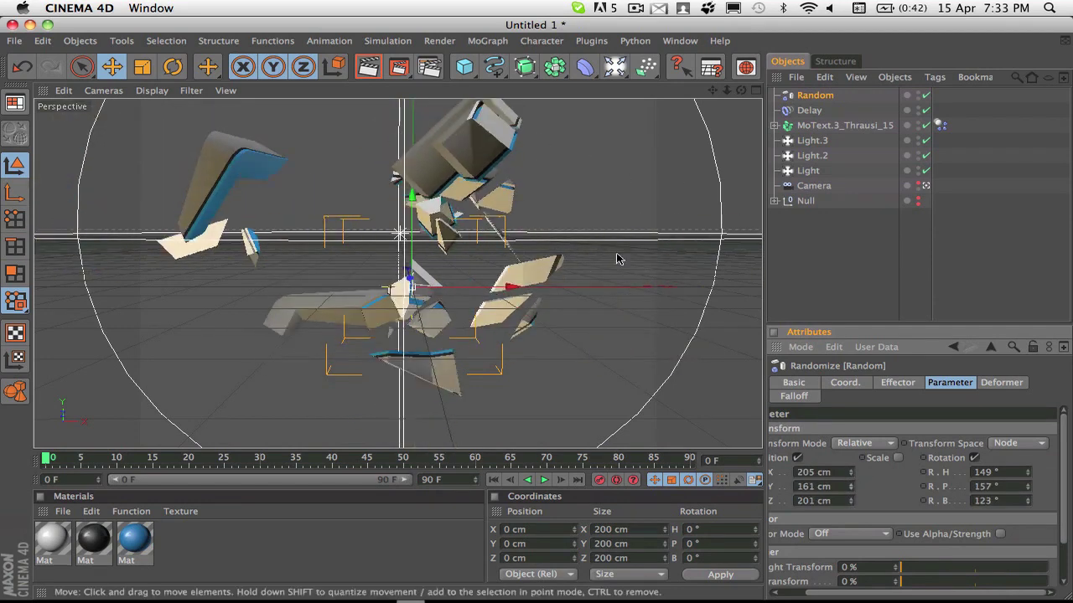
- Set the Random effector's strength to 0% and test-render the reassembled logo
{"action": "left_click", "coordinate": [845, 382]}
{"action": "left_click", "coordinate": [897, 382]}
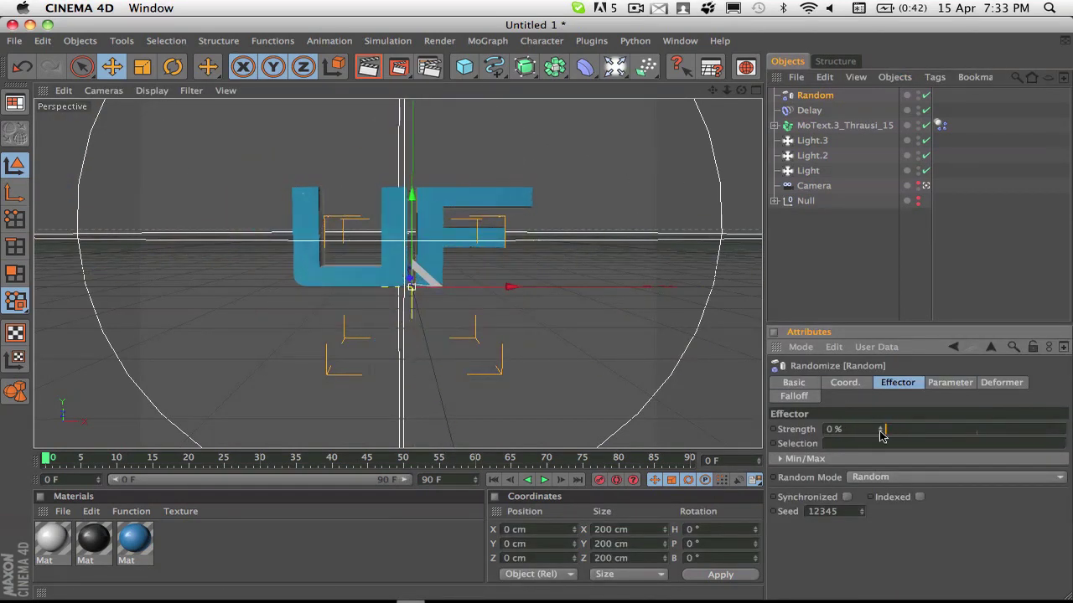
{"action": "left_click", "coordinate": [366, 66]}
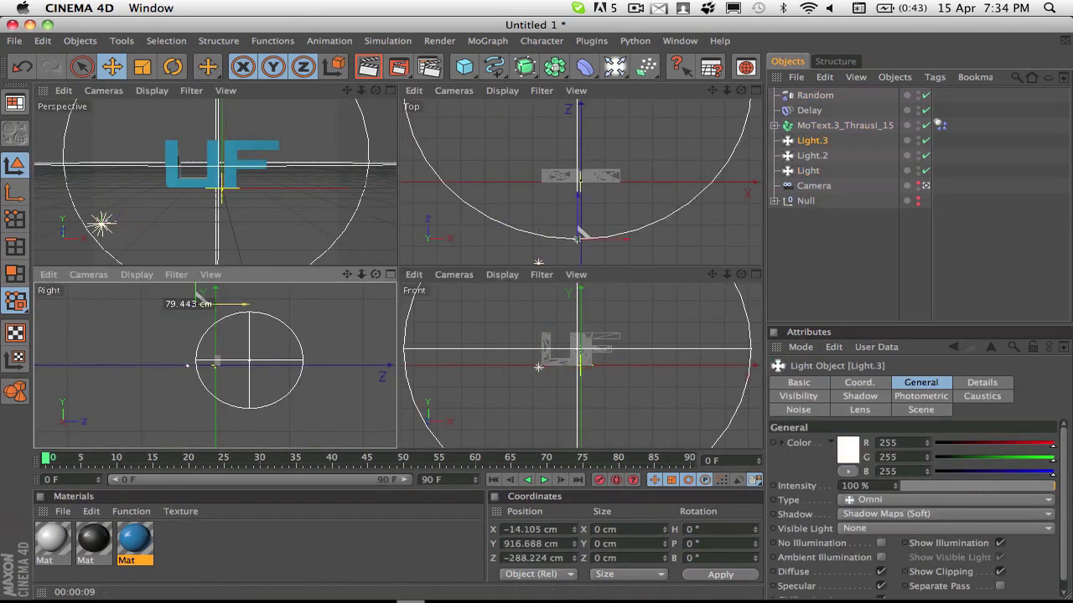
{"action": "left_click", "coordinate": [378, 72]}
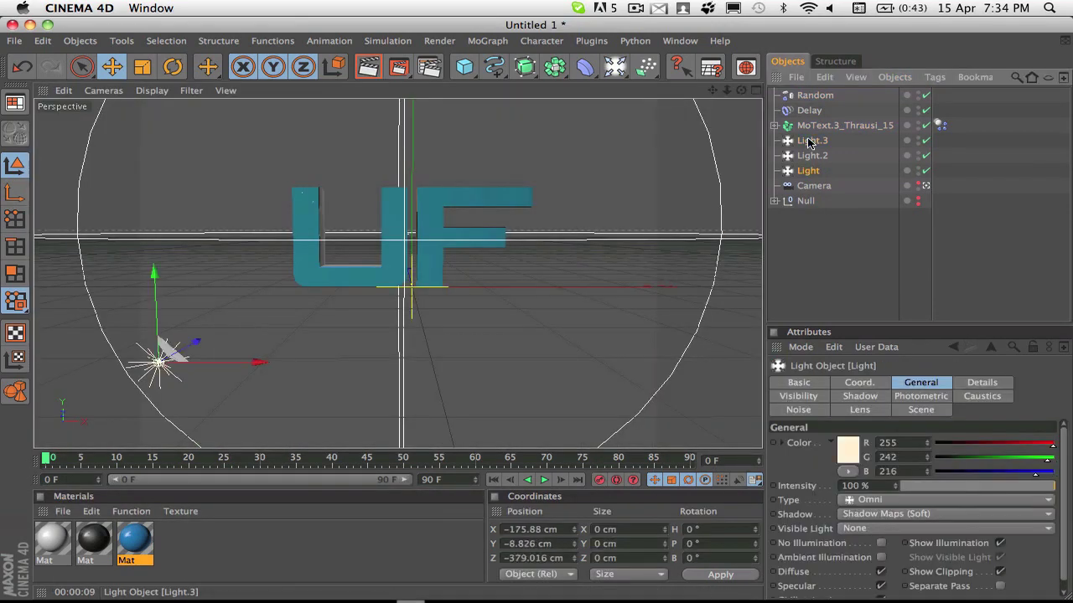
- Give Light.2 the pale blue colour 152/208/255, re-render, and add a Color Correction effect
{"action": "left_click", "coordinate": [881, 512]}
{"action": "left_click", "coordinate": [369, 70]}
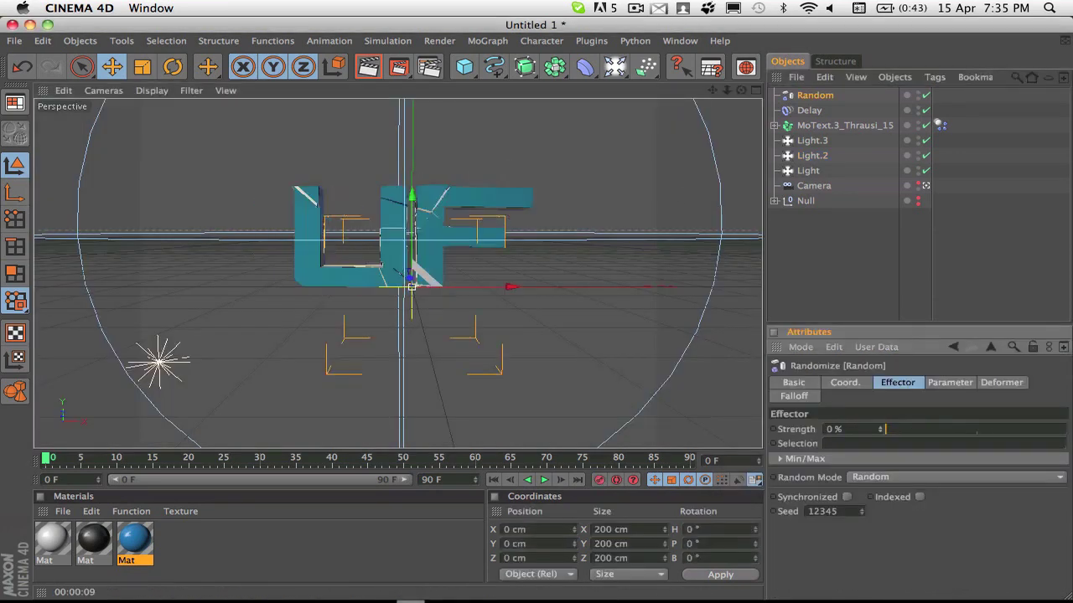
{"action": "left_click", "coordinate": [369, 70]}
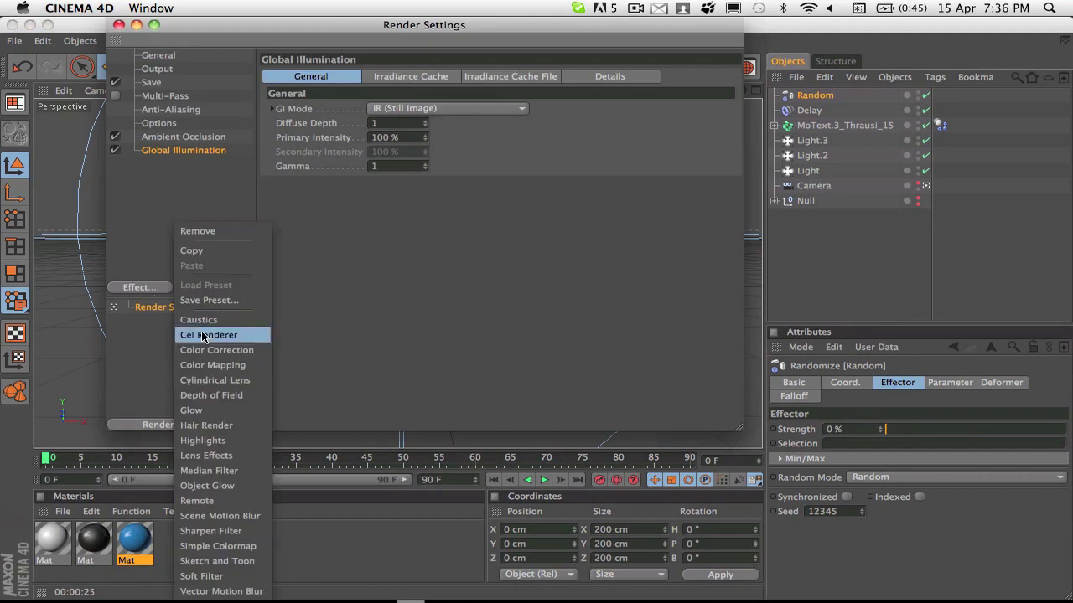
{"action": "left_click", "coordinate": [225, 361]}
- Add Depth of Field, close Render Settings, and render the active view with the new effects
{"action": "left_click", "coordinate": [224, 395]}
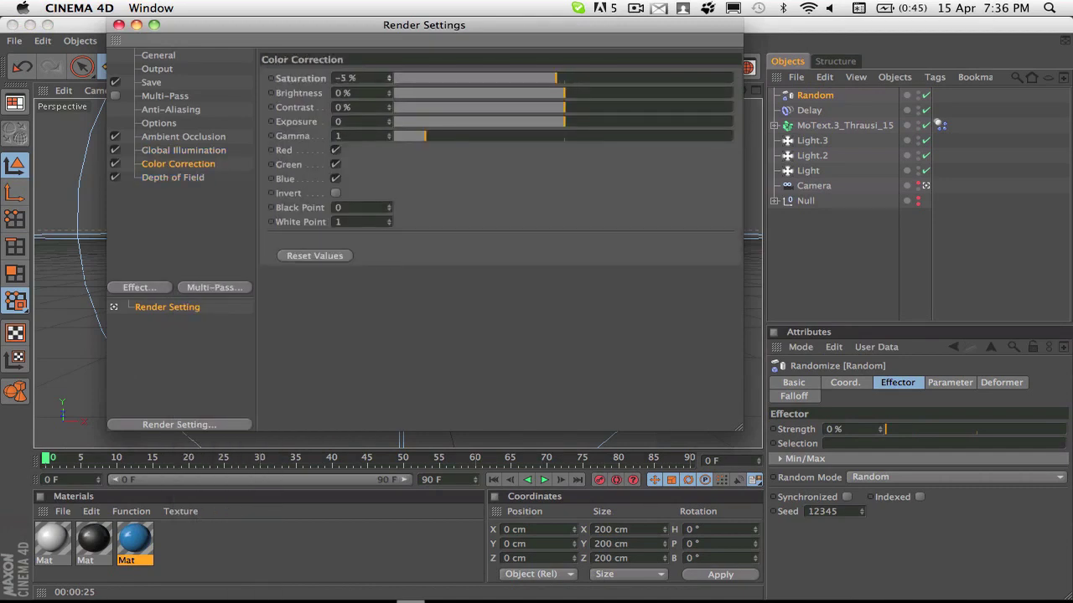
{"action": "left_click", "coordinate": [119, 25]}
{"action": "left_click", "coordinate": [368, 67]}
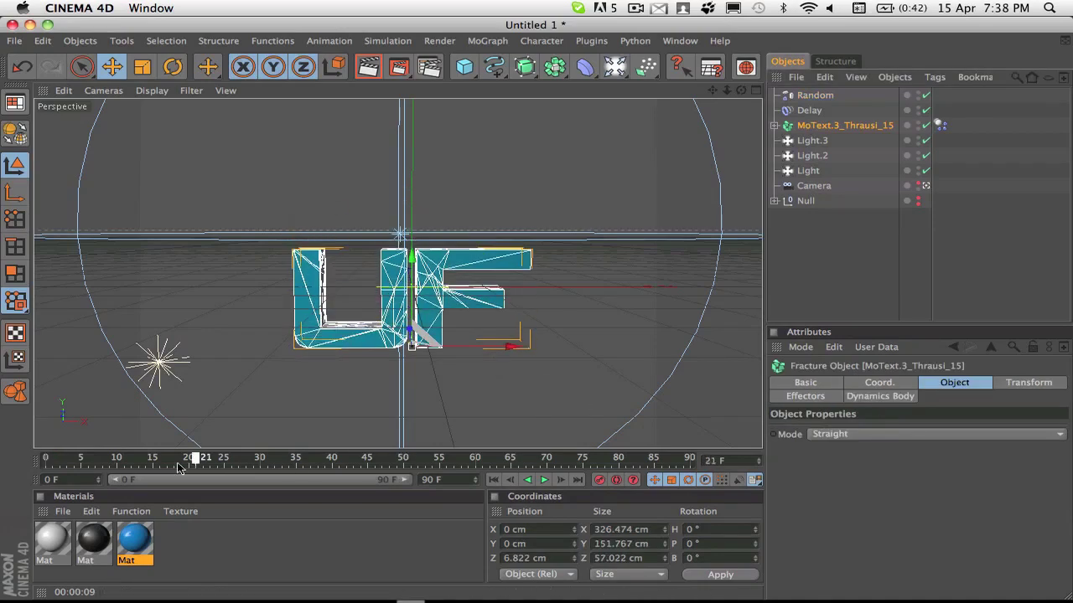
- Pull the fractured logo toward the camera at the start frame and preview the animation with test renders
{"action": "left_click", "coordinate": [545, 479]}
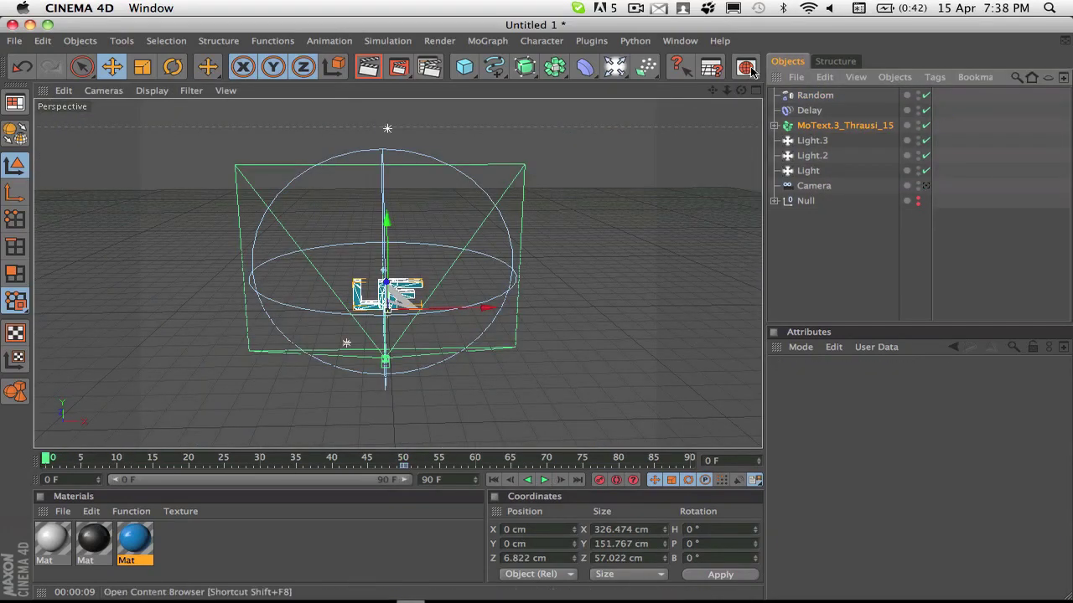
{"action": "key", "text": "r"}
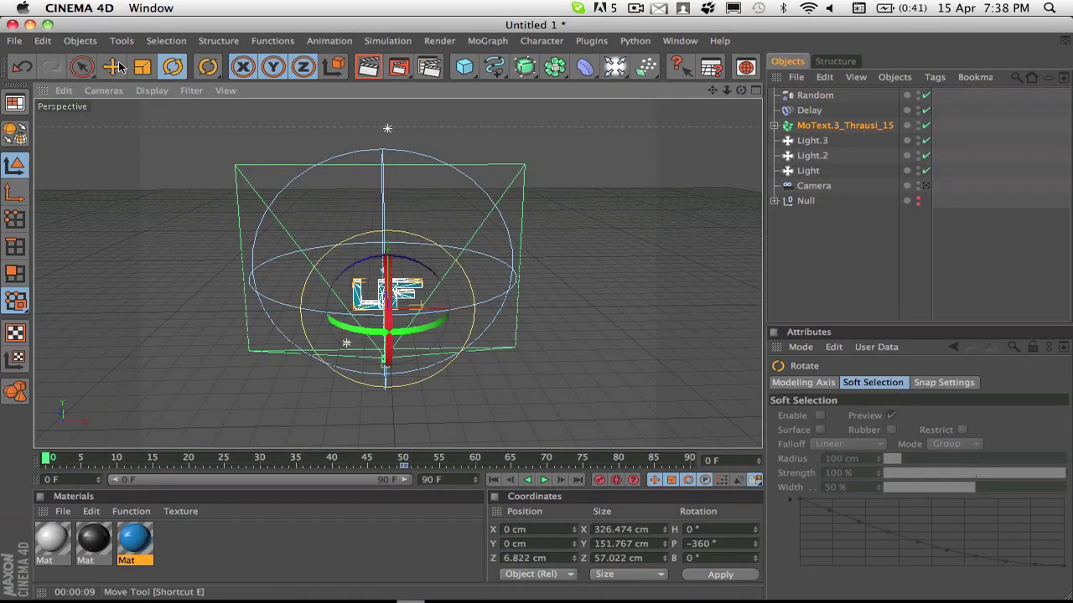
{"action": "left_click", "coordinate": [112, 67]}
{"action": "left_click_drag", "start_coordinate": [386, 302], "coordinate": [516, 360]}
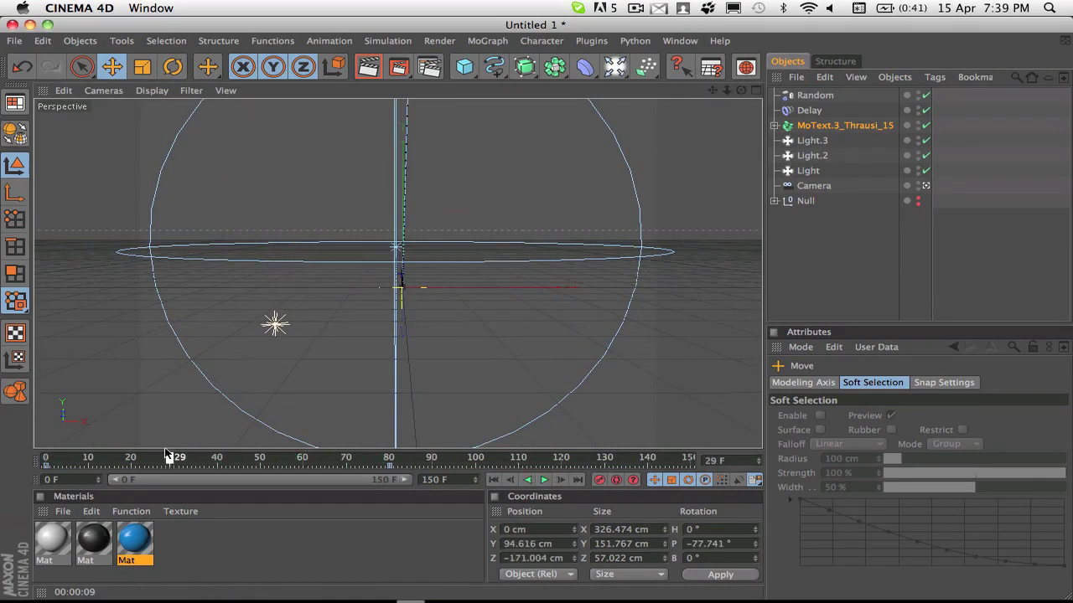
{"action": "left_click", "coordinate": [369, 66]}
{"action": "left_click", "coordinate": [543, 481]}
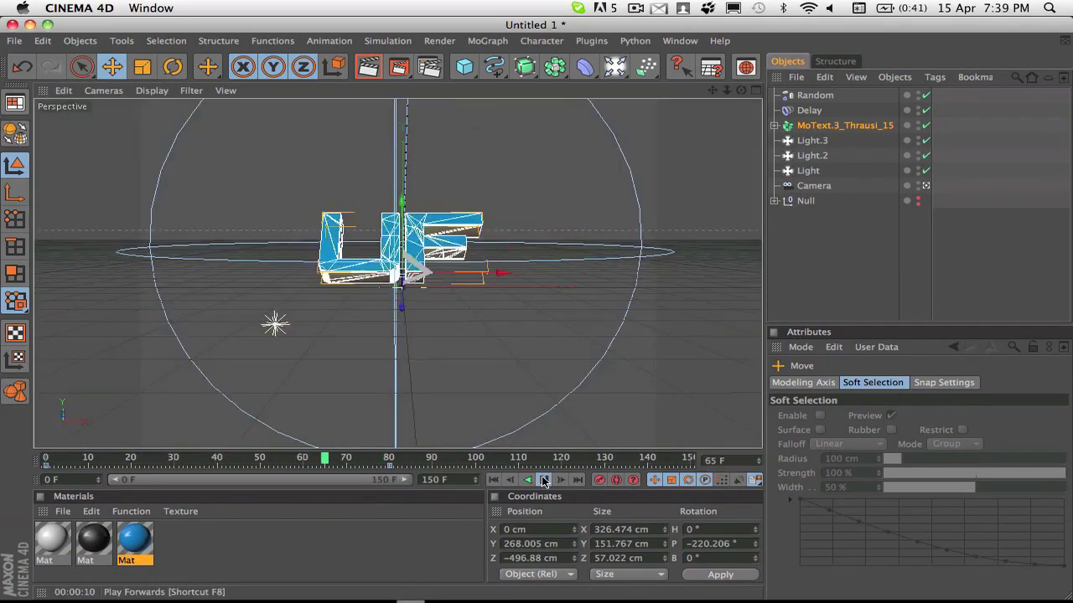
{"action": "left_click", "coordinate": [368, 67]}
{"action": "left_click", "coordinate": [544, 480]}
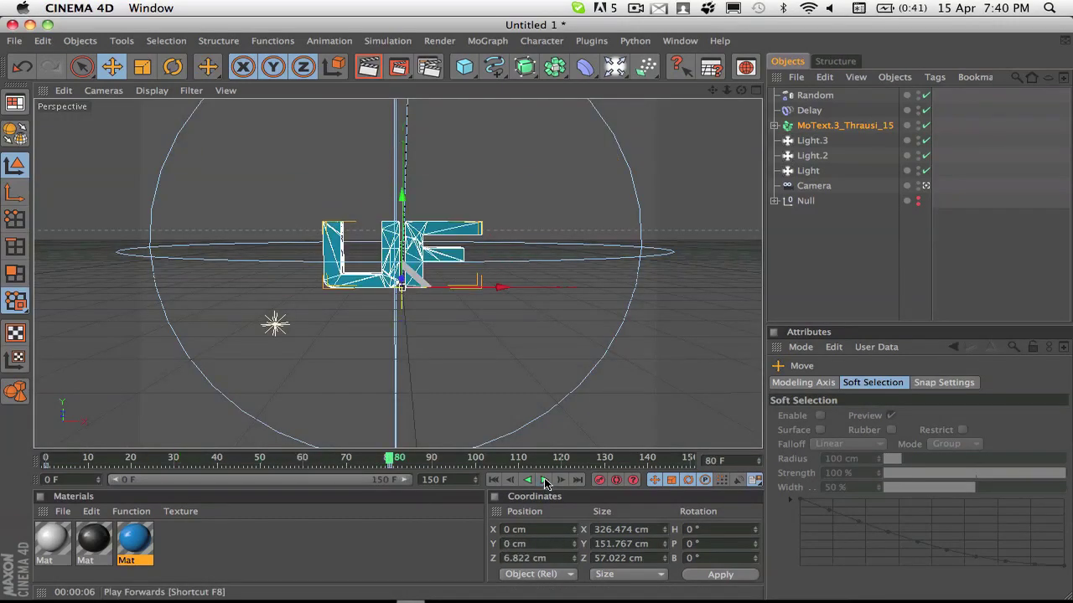
- Select the Null's original text layers and open their timeline key options at an early frame
{"action": "left_click", "coordinate": [919, 204]}
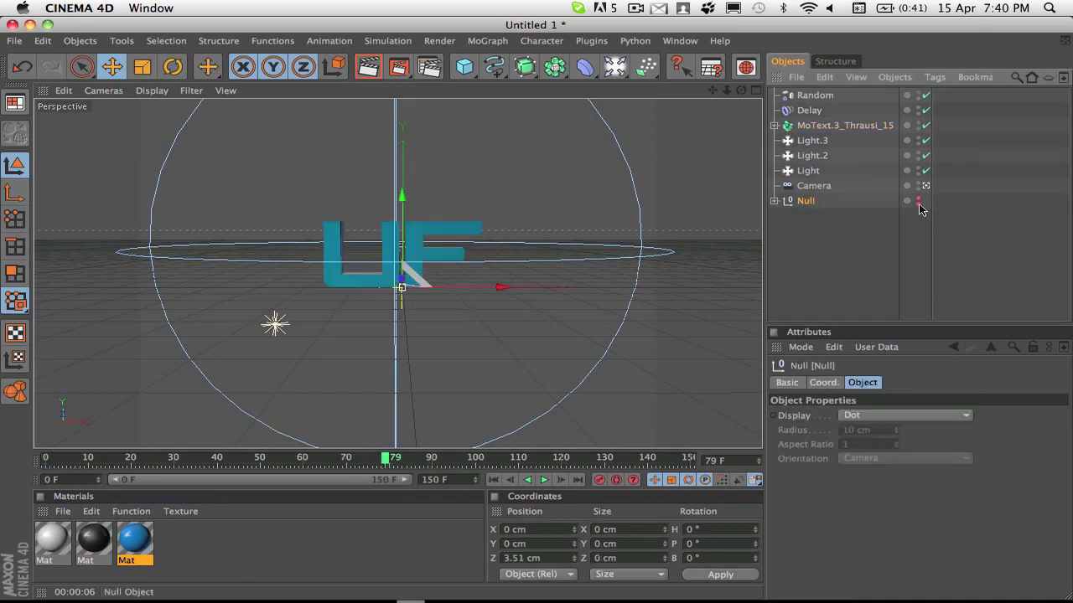
{"action": "left_click", "coordinate": [777, 201]}
{"action": "left_click", "coordinate": [389, 458]}
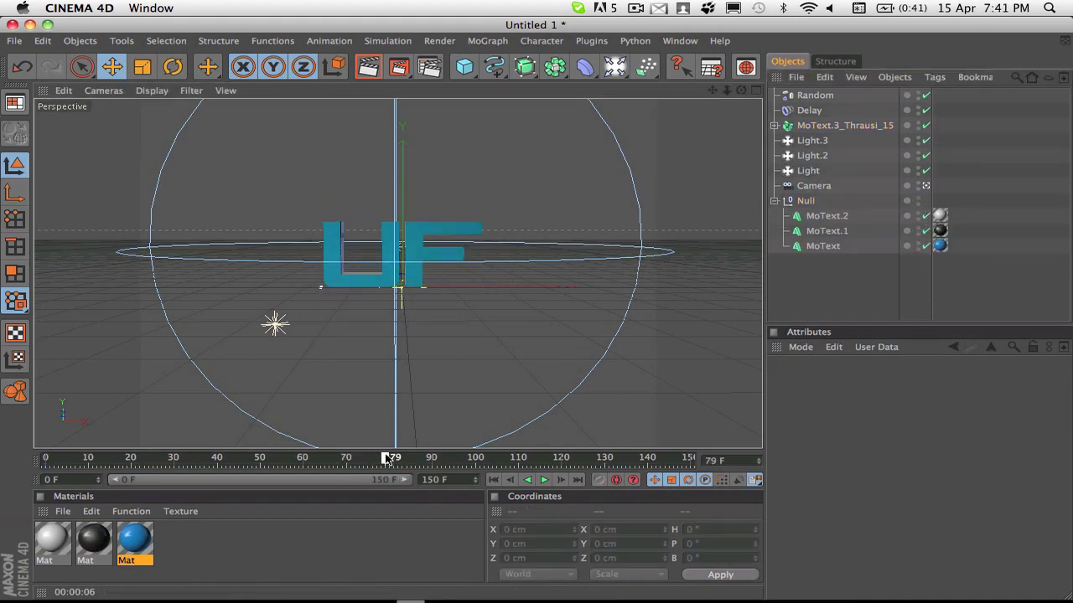
{"action": "right_click", "coordinate": [390, 459]}
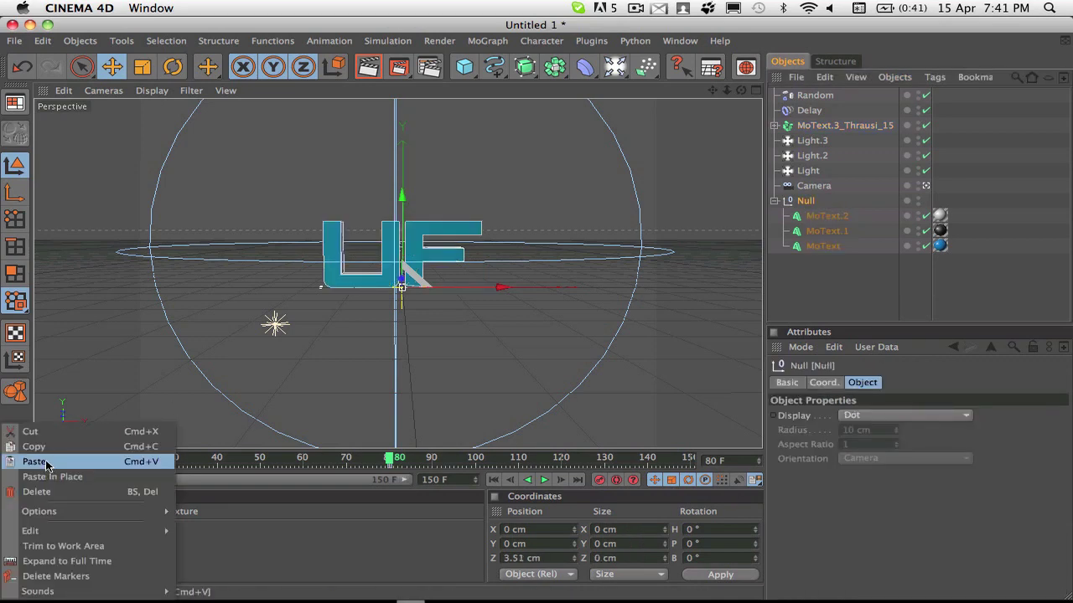
{"action": "left_click", "coordinate": [35, 462]}
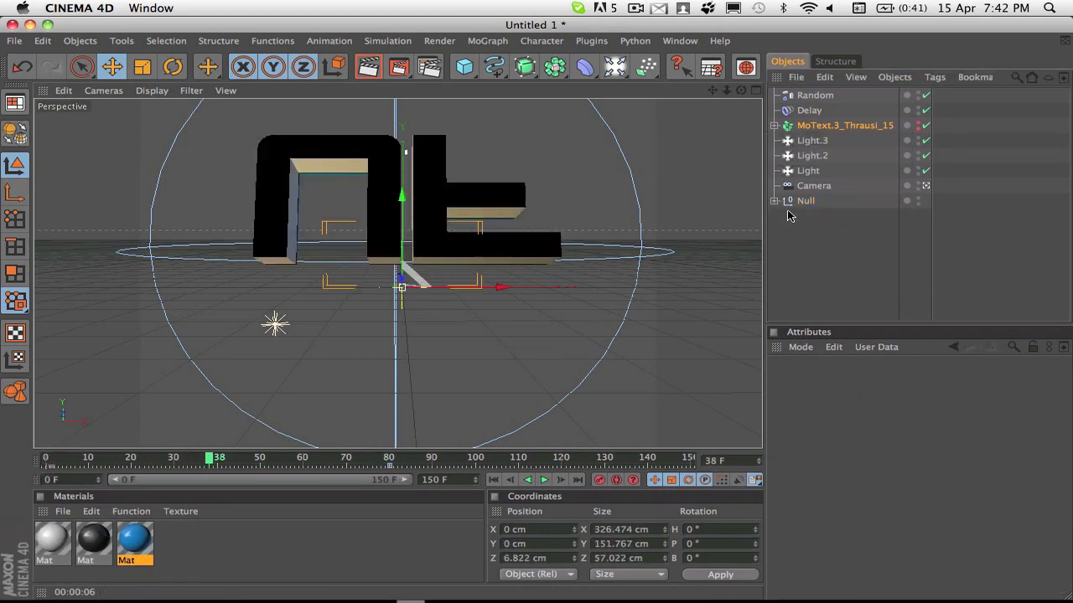
- Keyframe the Null's visibility off, move those keys to frame 80, and replay the animation
{"action": "left_click", "coordinate": [544, 480]}
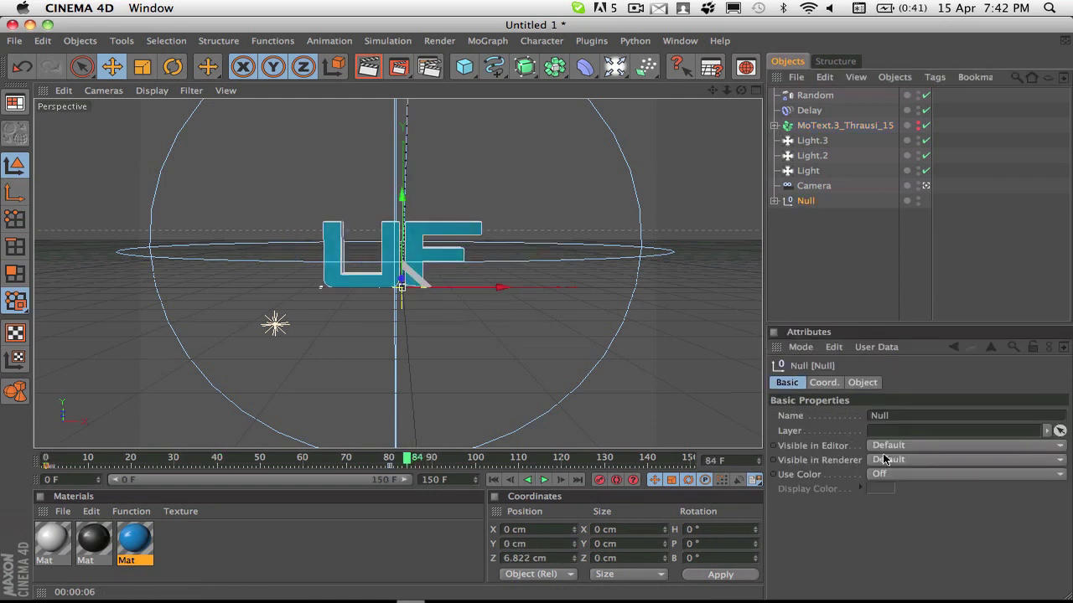
{"action": "left_click", "coordinate": [555, 480]}
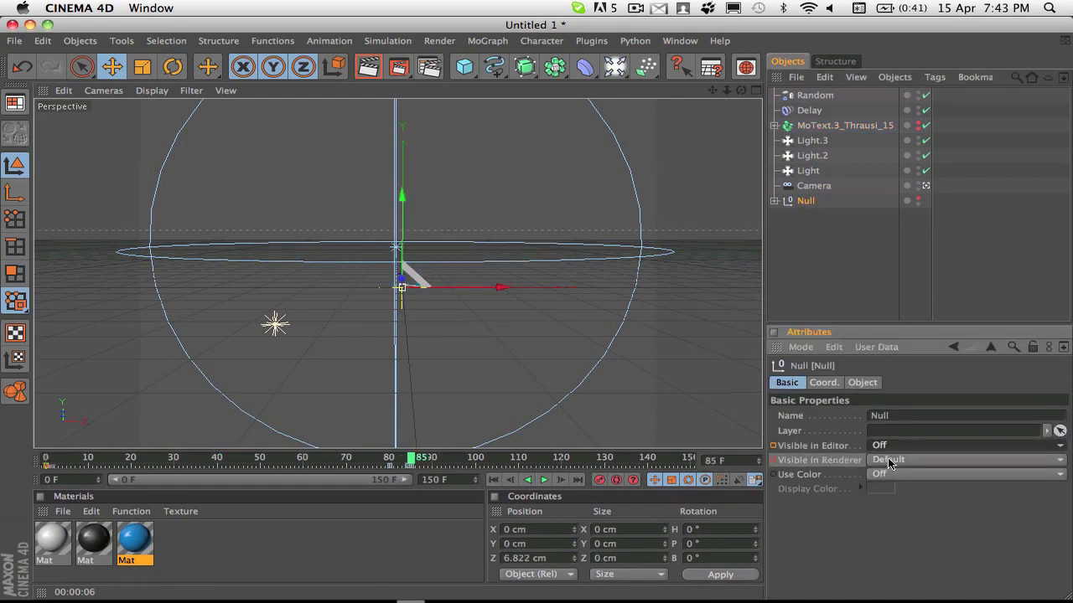
{"action": "left_click", "coordinate": [405, 468]}
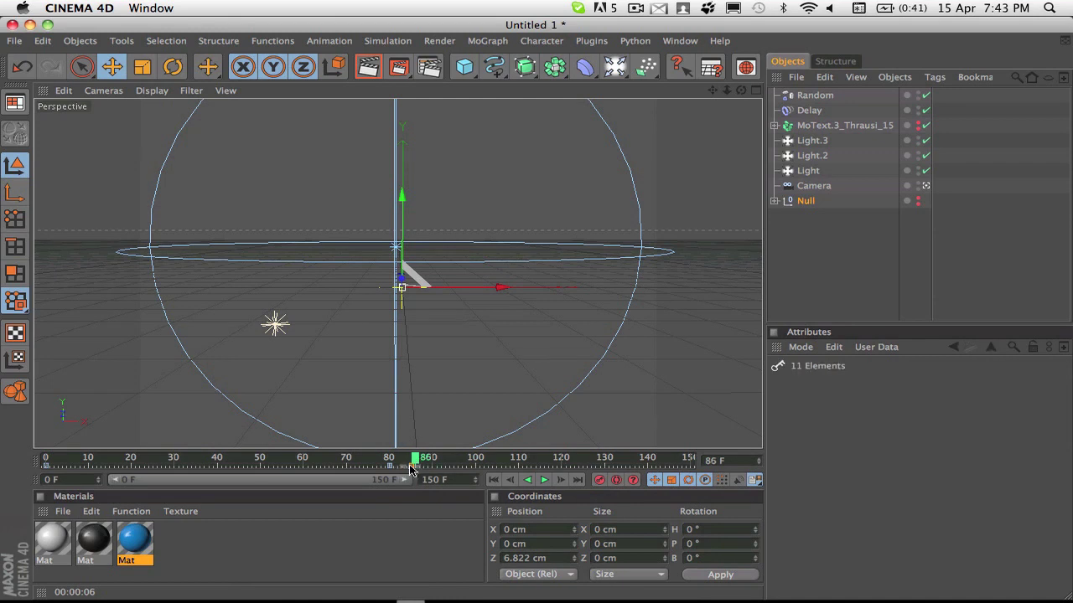
{"action": "left_click_drag", "start_coordinate": [411, 470], "coordinate": [389, 469]}
{"action": "left_click", "coordinate": [851, 206]}
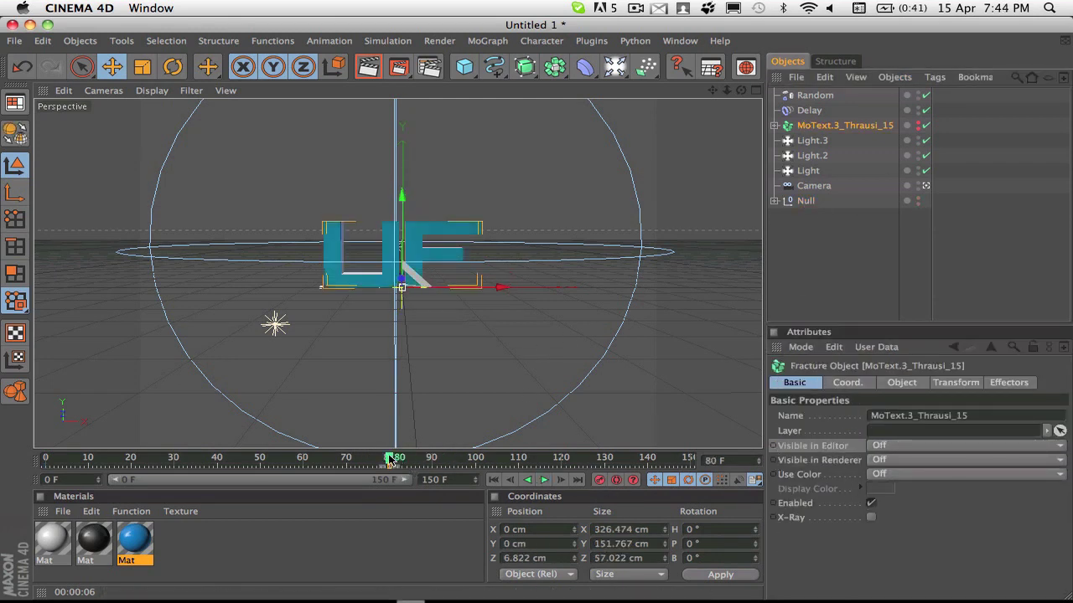
{"action": "left_click", "coordinate": [544, 480]}
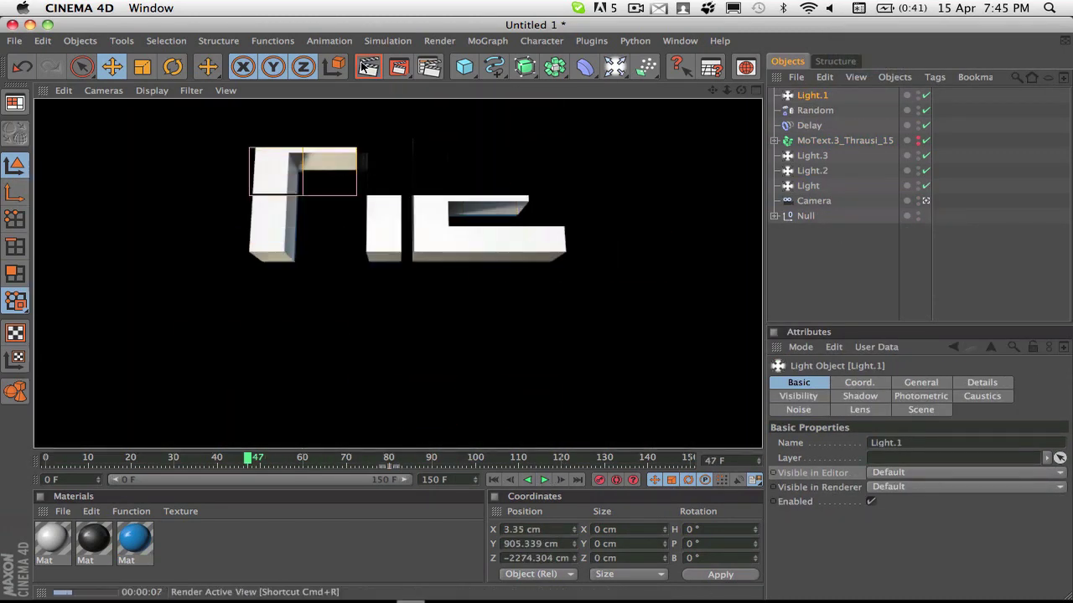
- Restore Light.1, set its intensity to 50%, and re-render the view
{"action": "key", "text": "Delete"}
{"action": "left_click", "coordinate": [369, 67]}
{"action": "key", "text": "super+z"}
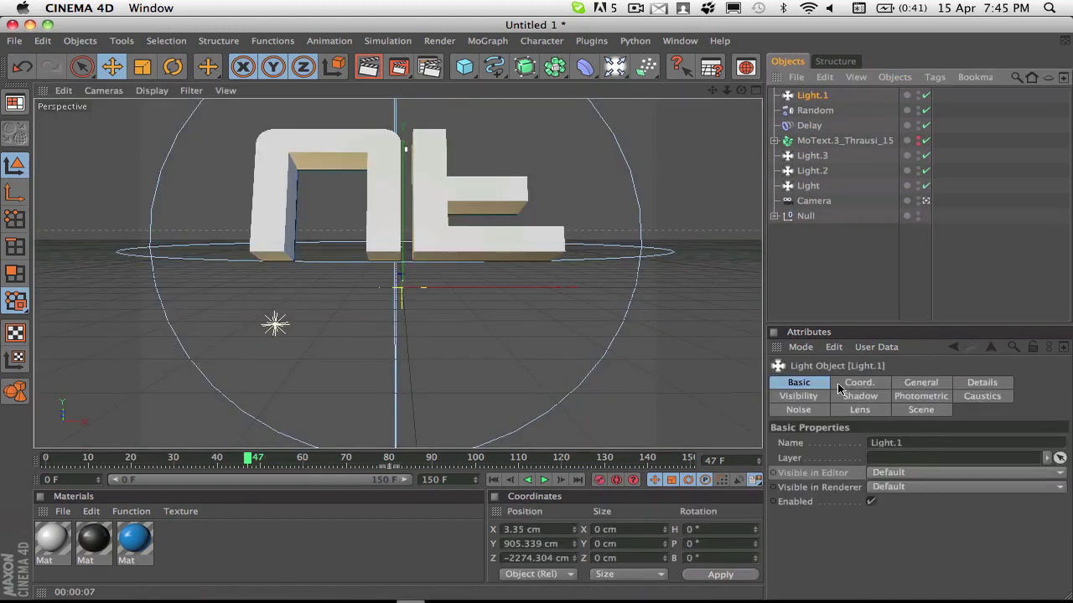
{"action": "left_click", "coordinate": [366, 65]}
{"action": "left_click", "coordinate": [369, 67]}
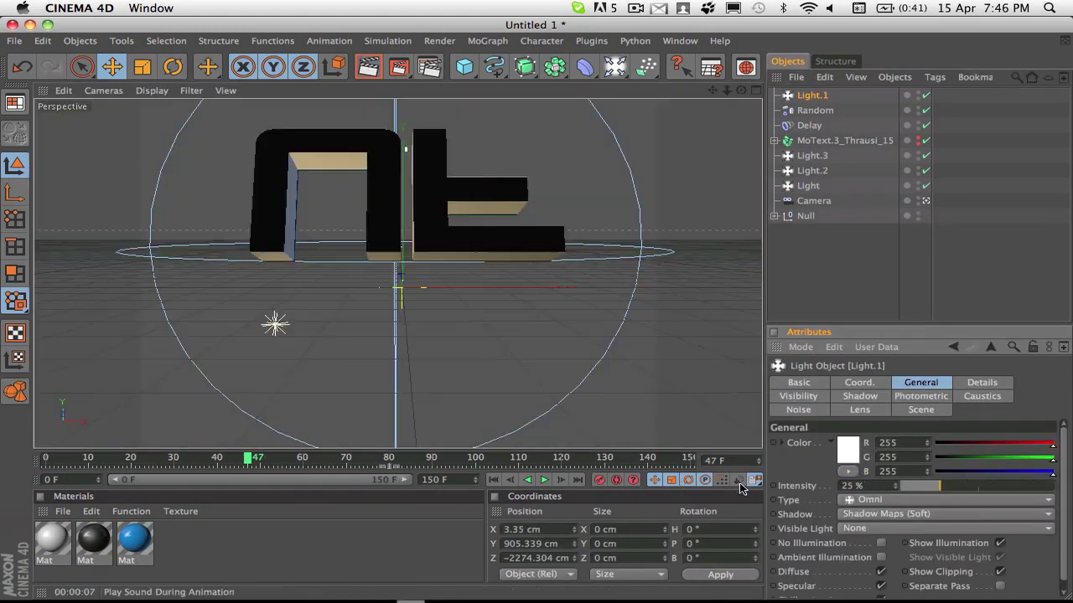
{"action": "left_click", "coordinate": [375, 69]}
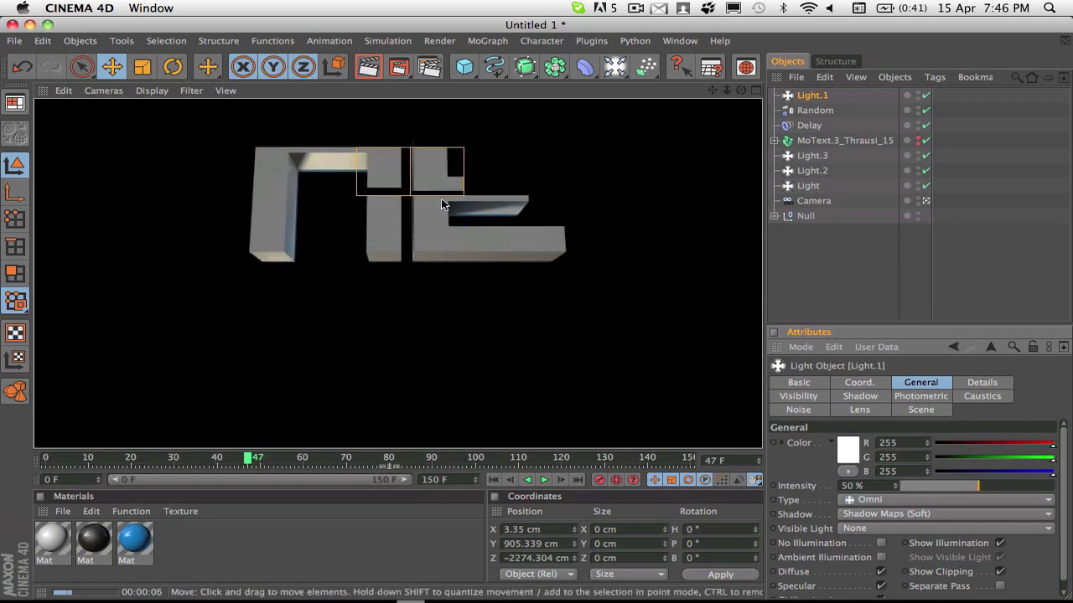
{"action": "left_click", "coordinate": [812, 170]}
- Check Light.2's settings and test-render the perspective view
{"action": "key", "text": "F5"}
{"action": "left_click", "coordinate": [755, 90]}
{"action": "key", "text": "F1"}
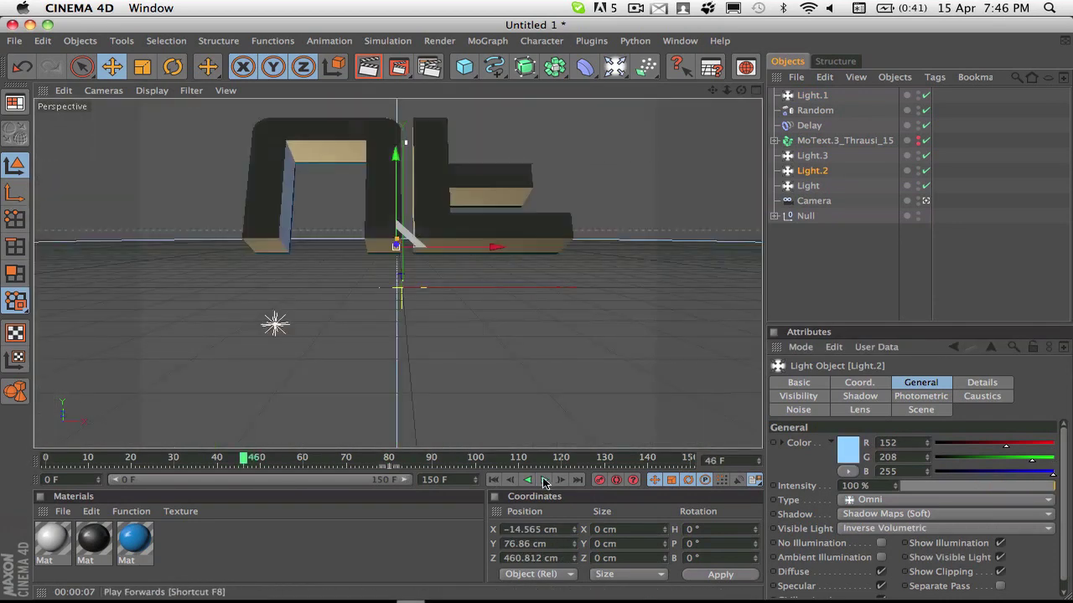
{"action": "left_click", "coordinate": [365, 72]}
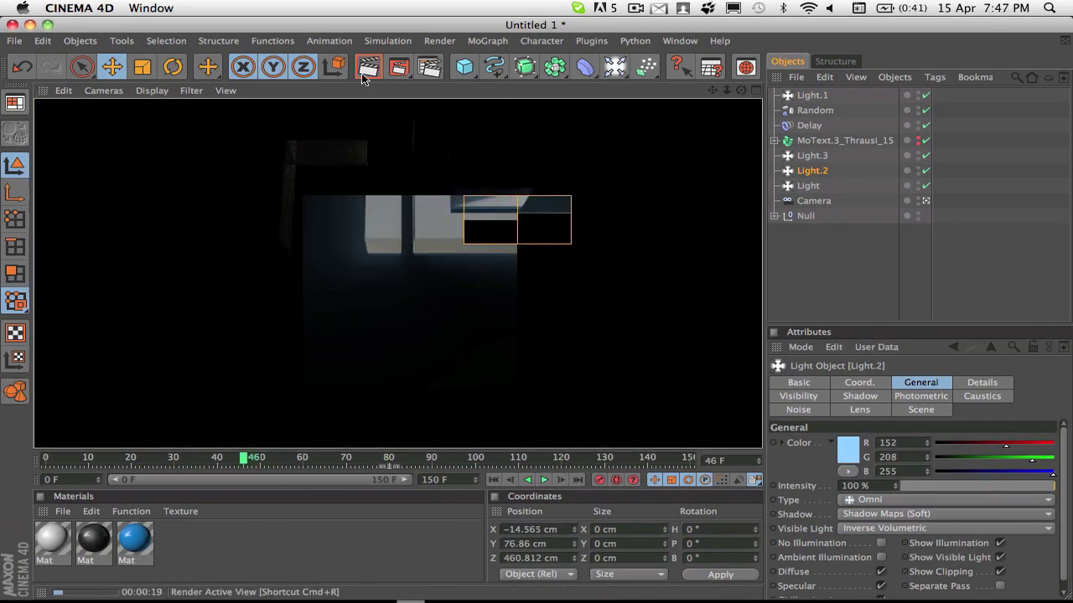
- Save the scene as 'Uf intro' in the My Work folder
{"action": "key", "text": "super+s"}
{"action": "type", "text": "Uf intro"}
{"action": "left_click", "coordinate": [298, 256]}
- Confirm the save, inspect the Fracture object and Random effector, then add Camera.1 and a Stage object
{"action": "key", "text": "Return"}
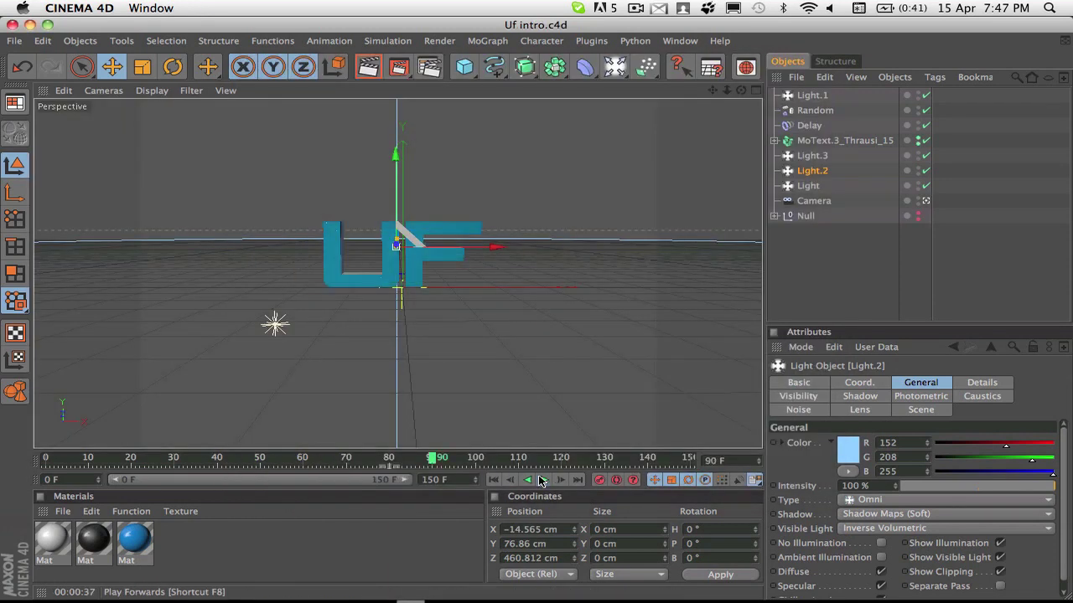
{"action": "left_click", "coordinate": [802, 142]}
{"action": "left_click", "coordinate": [817, 110]}
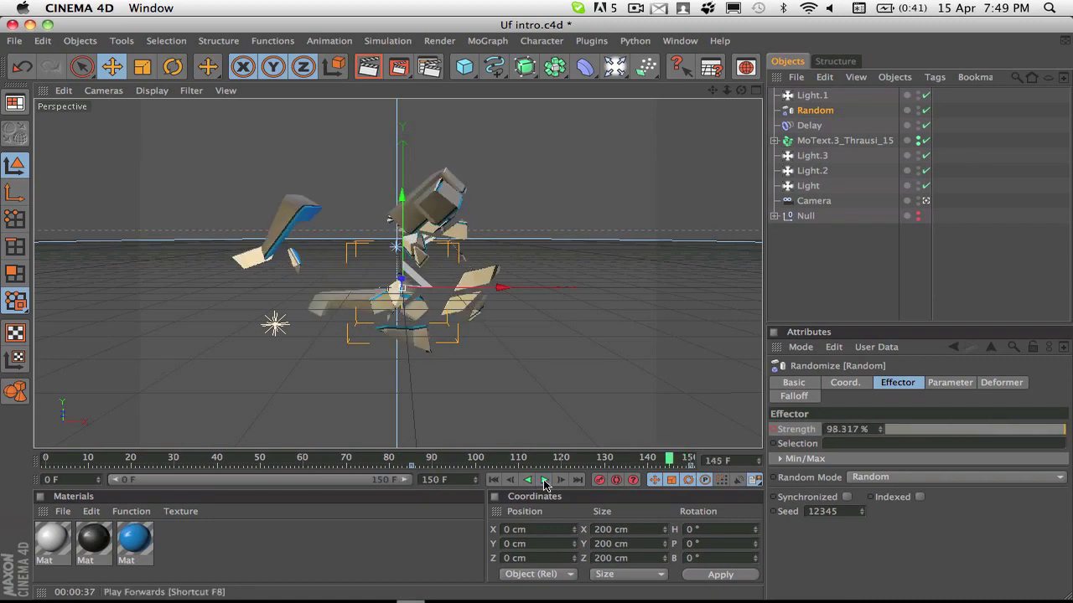
{"action": "left_click", "coordinate": [649, 180]}
{"action": "left_click", "coordinate": [809, 95]}
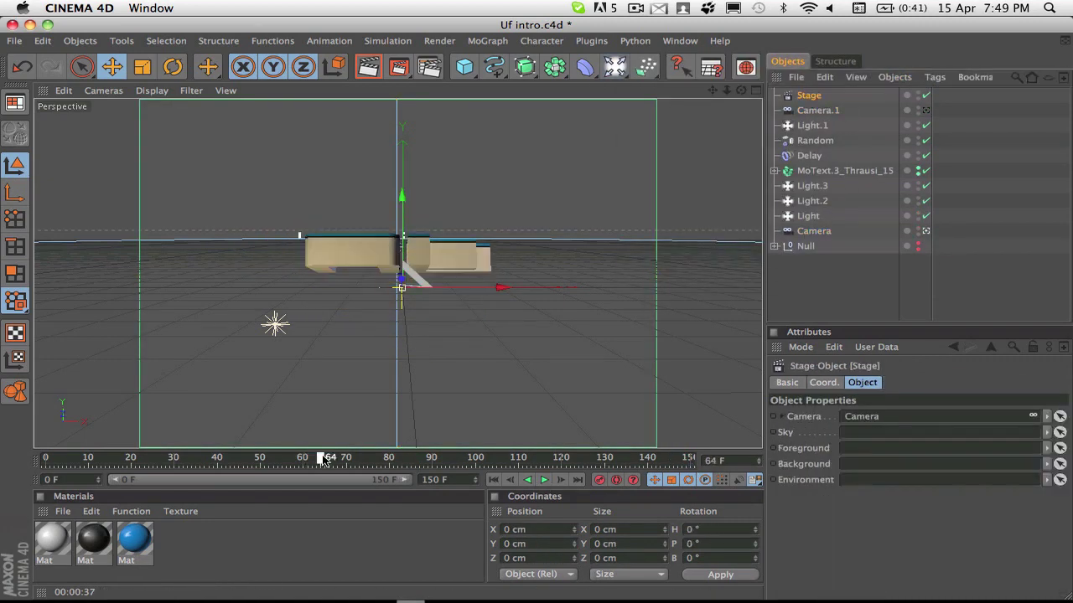
- Link Camera.1 into the Stage's Camera field and play back the camera move through the shattered logo
{"action": "left_click_drag", "start_coordinate": [788, 420], "coordinate": [822, 117]}
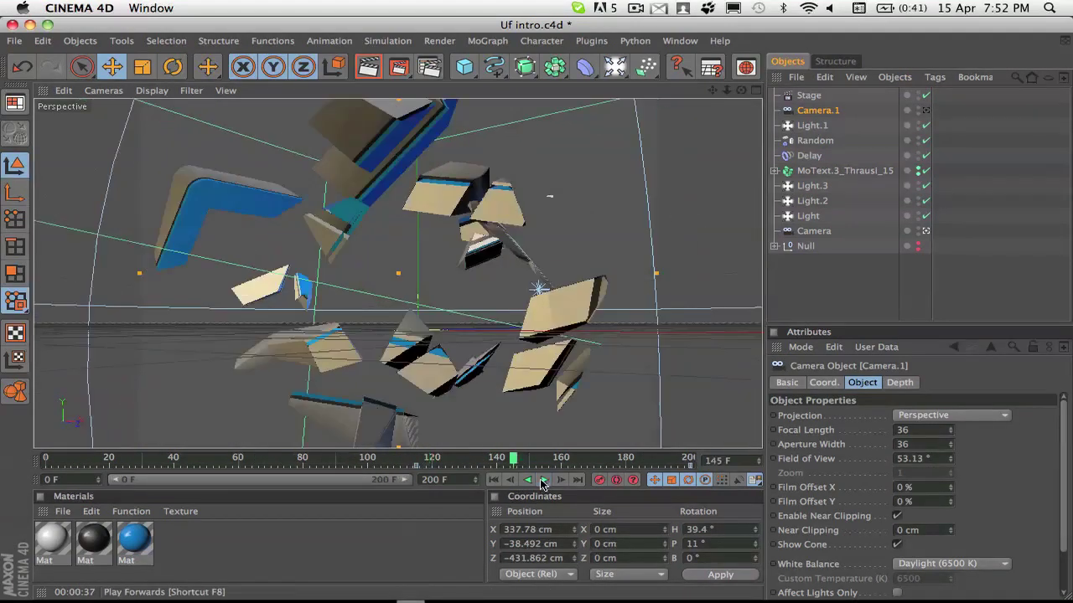
{"action": "left_click", "coordinate": [446, 458]}
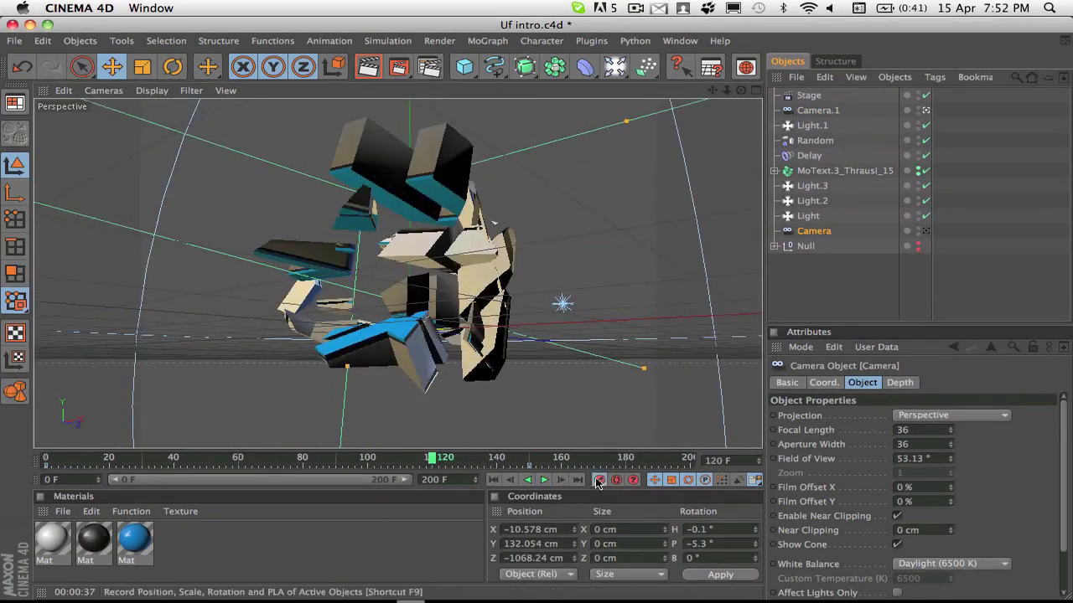
{"action": "left_click", "coordinate": [544, 480]}
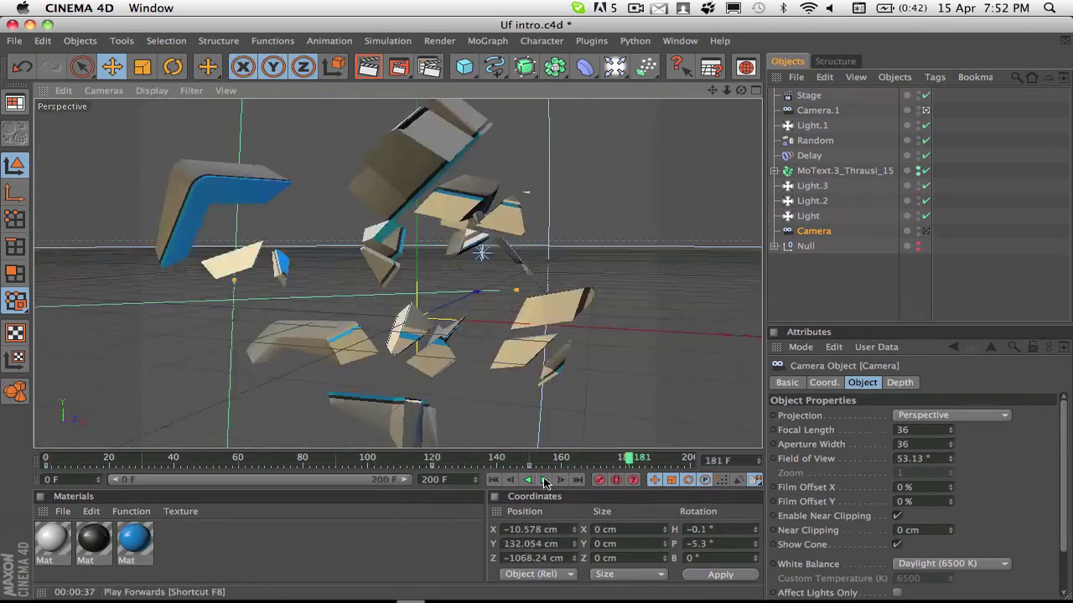
{"action": "left_click", "coordinate": [661, 459]}
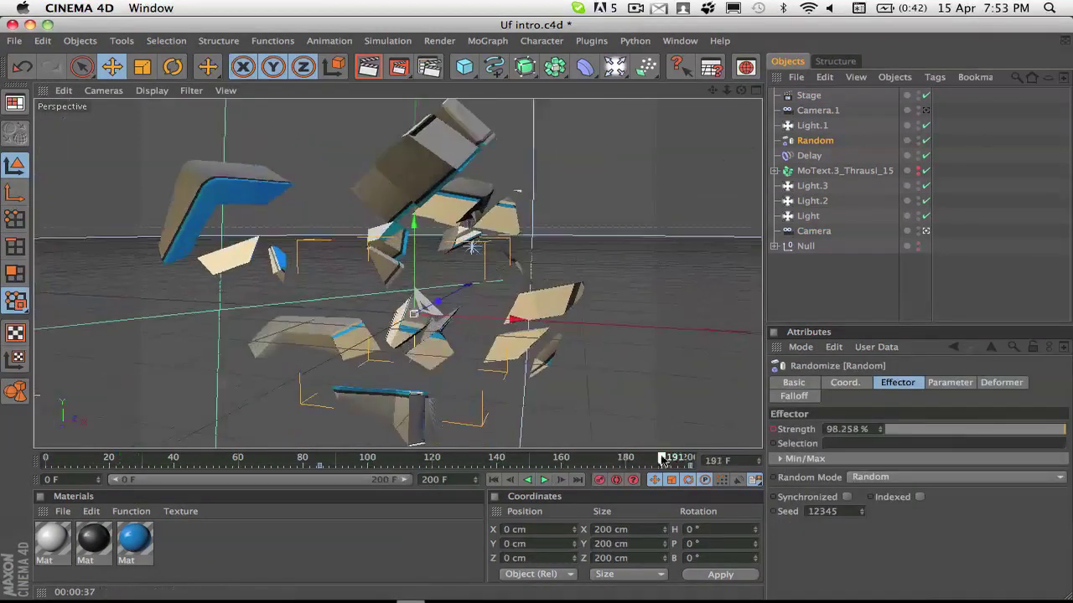
{"action": "left_click", "coordinate": [429, 67]}
- Give the Floor a Compositing tag with Compositing Background checked, then test-render the active view
{"action": "left_click", "coordinate": [369, 65]}
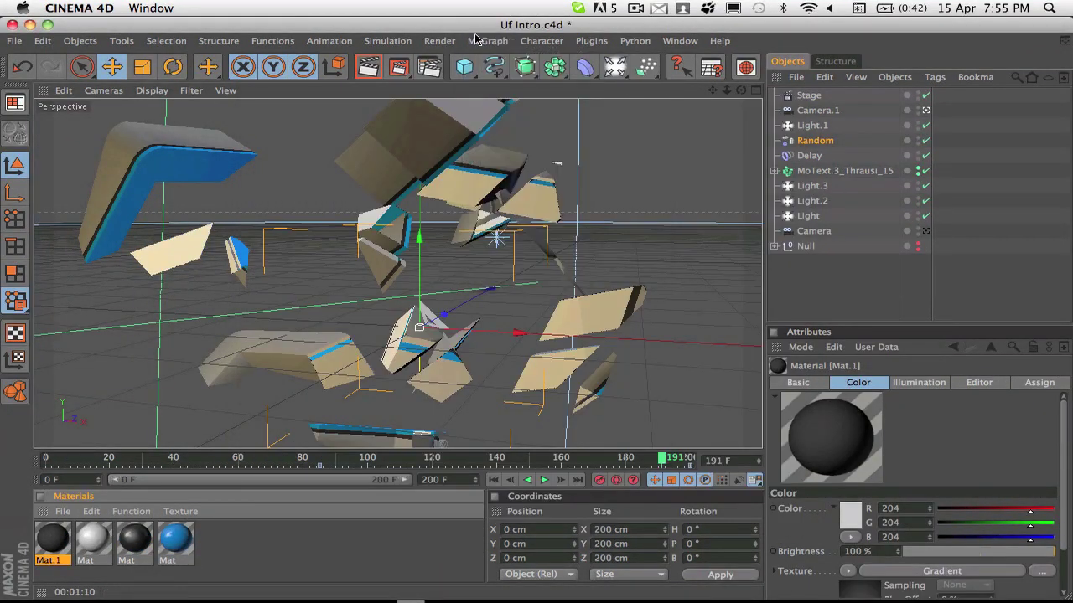
{"action": "left_click", "coordinate": [807, 110]}
{"action": "left_click", "coordinate": [894, 76]}
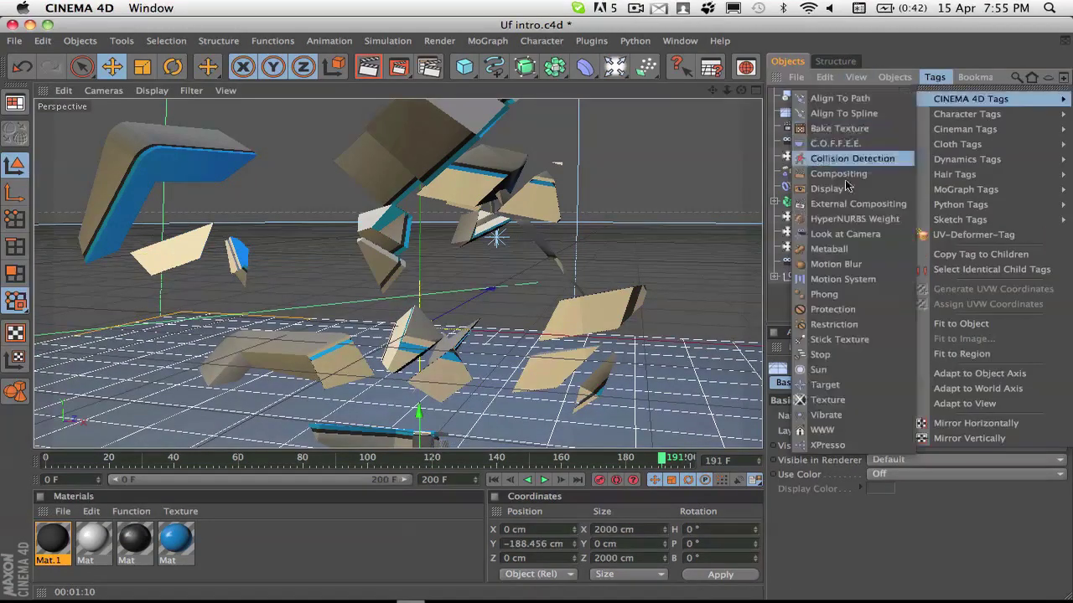
{"action": "left_click", "coordinate": [817, 165]}
{"action": "left_click", "coordinate": [1013, 443]}
{"action": "left_click", "coordinate": [547, 482]}
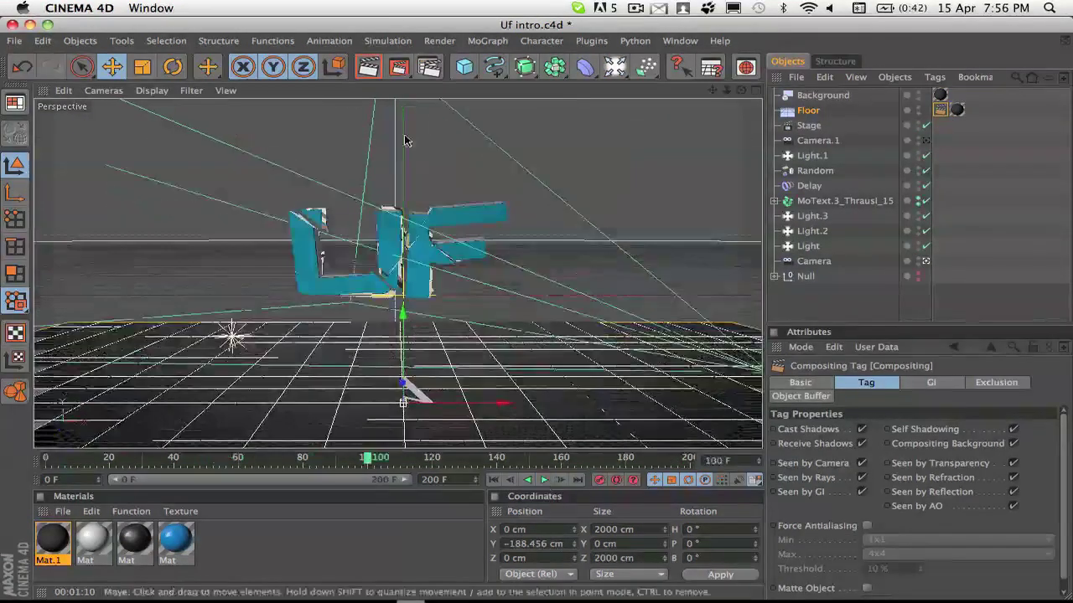
{"action": "left_click", "coordinate": [368, 66]}
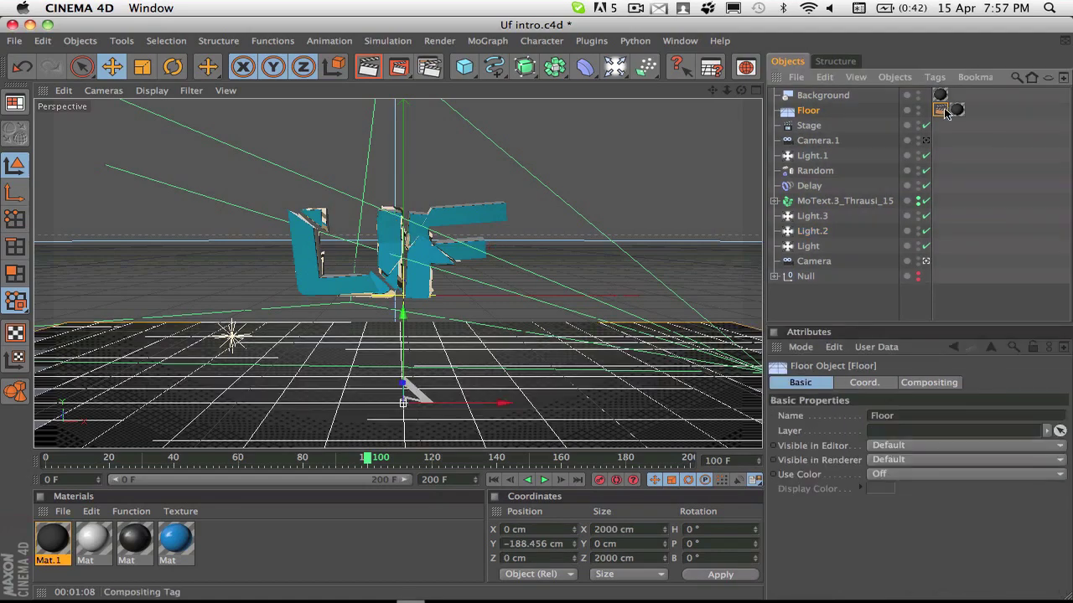
- Test-render the shattered logo at frame 111, then clear the render
{"action": "left_click", "coordinate": [369, 69]}
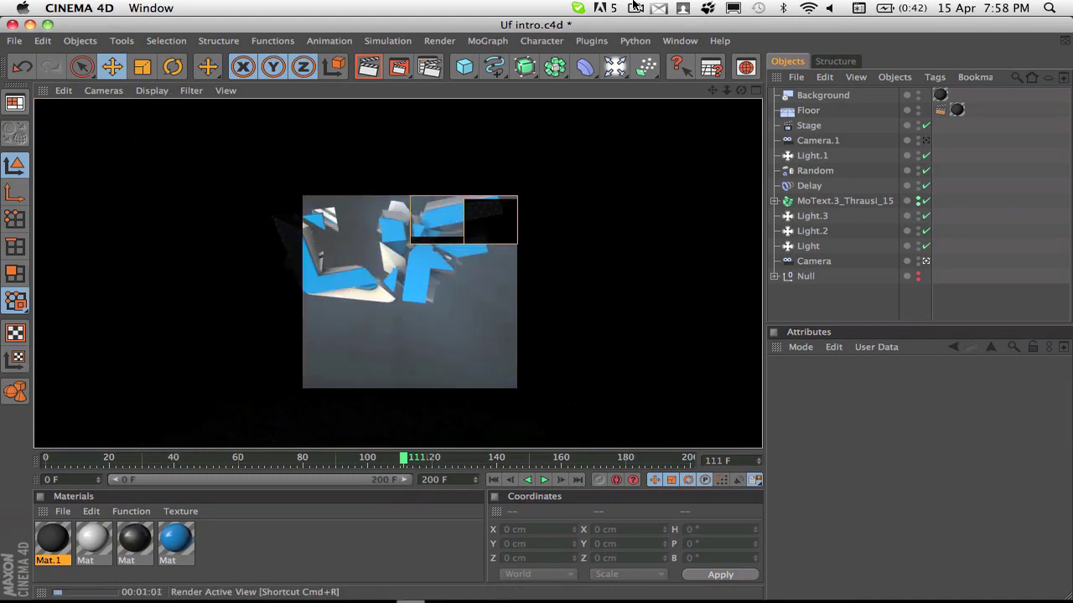
{"action": "left_click", "coordinate": [611, 132]}
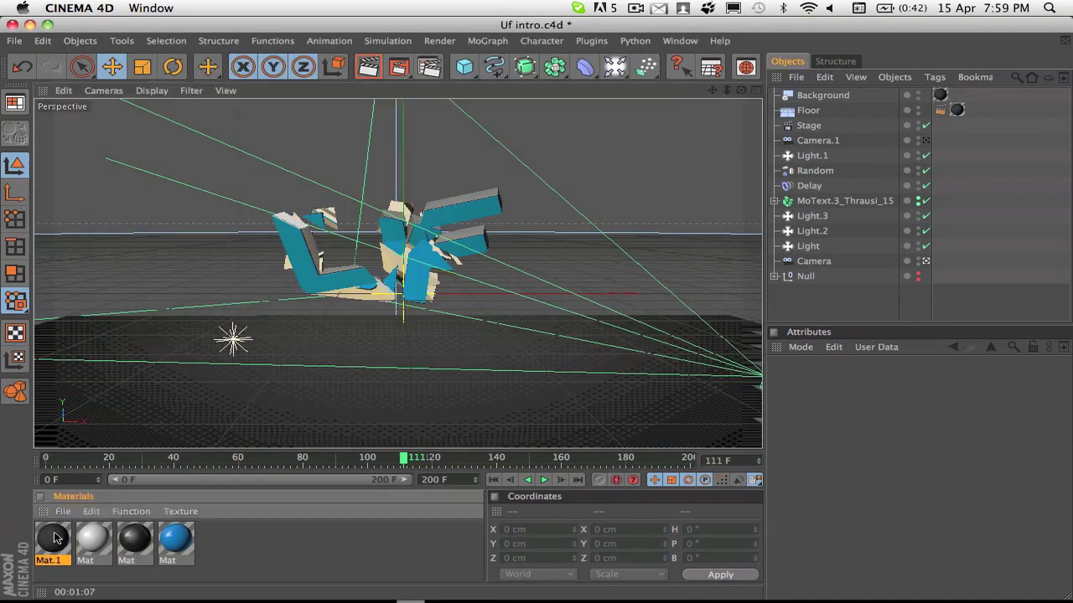